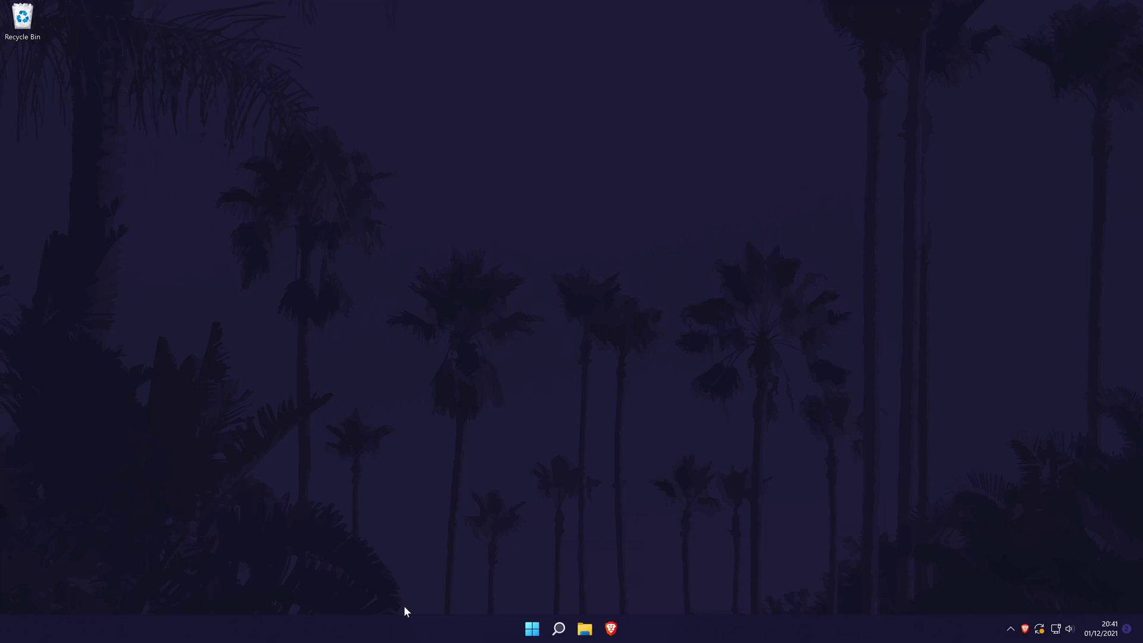
Step: Launch Device Manager from the Windows search results for 'device manager'
click(558, 629)
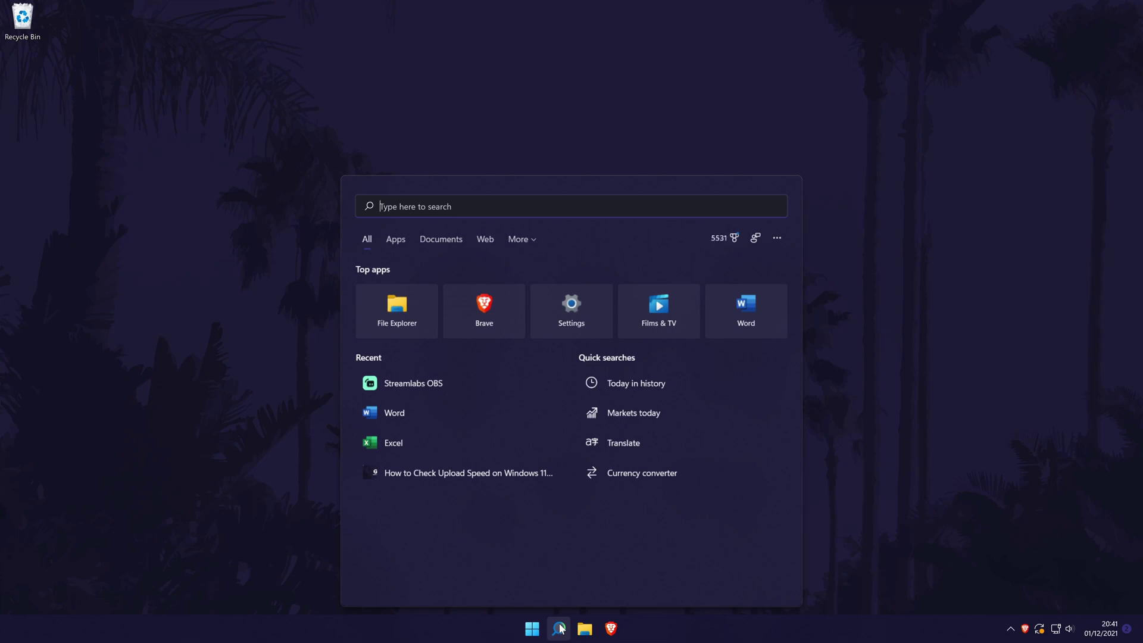
text(device manager)
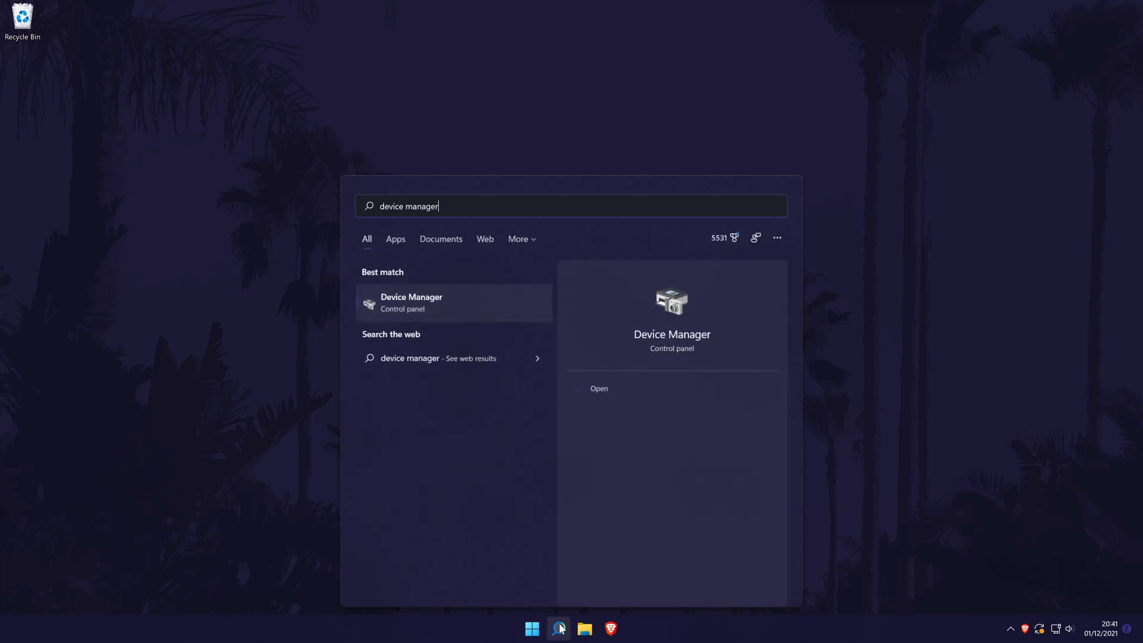
click(483, 290)
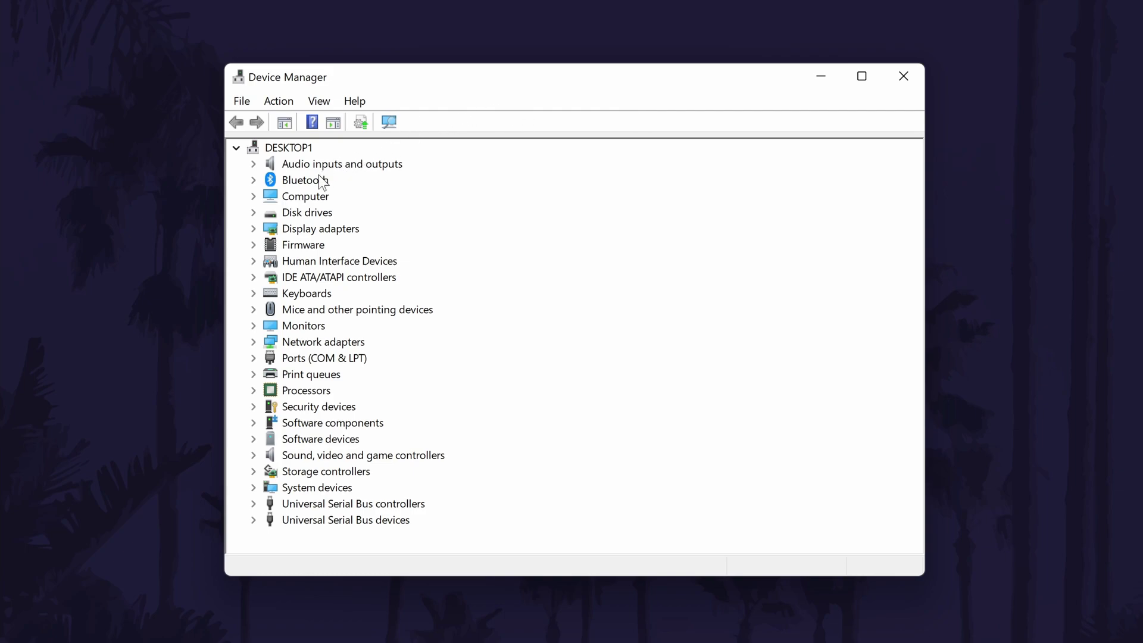
Step: Expand Display adapters and select the NVIDIA GeForce RTX 3070 entry
click(300, 229)
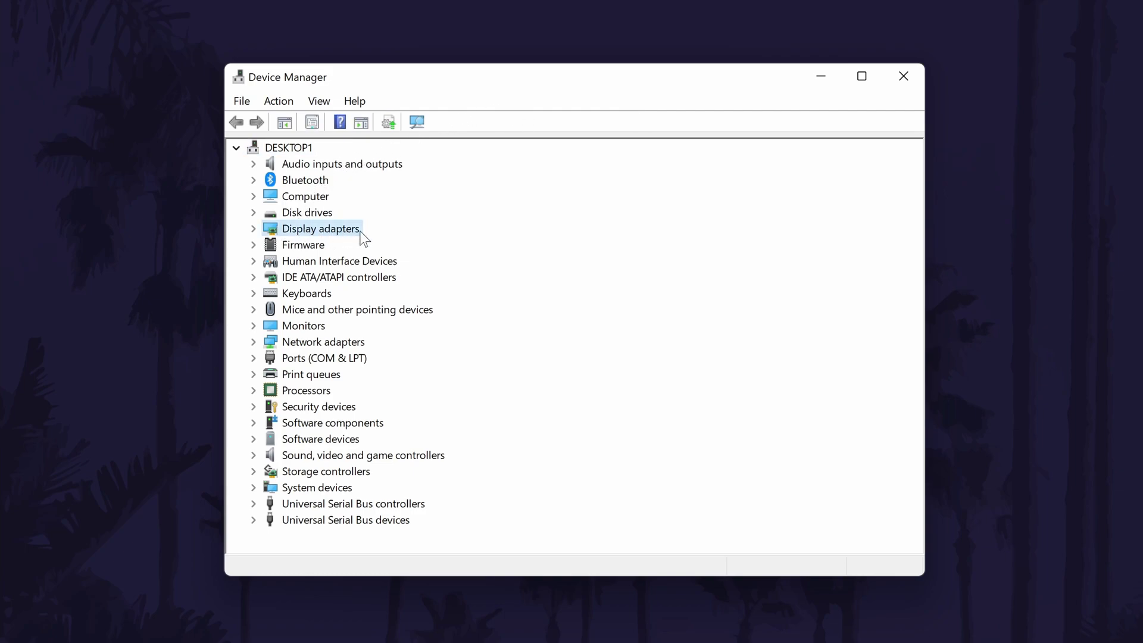
click(253, 228)
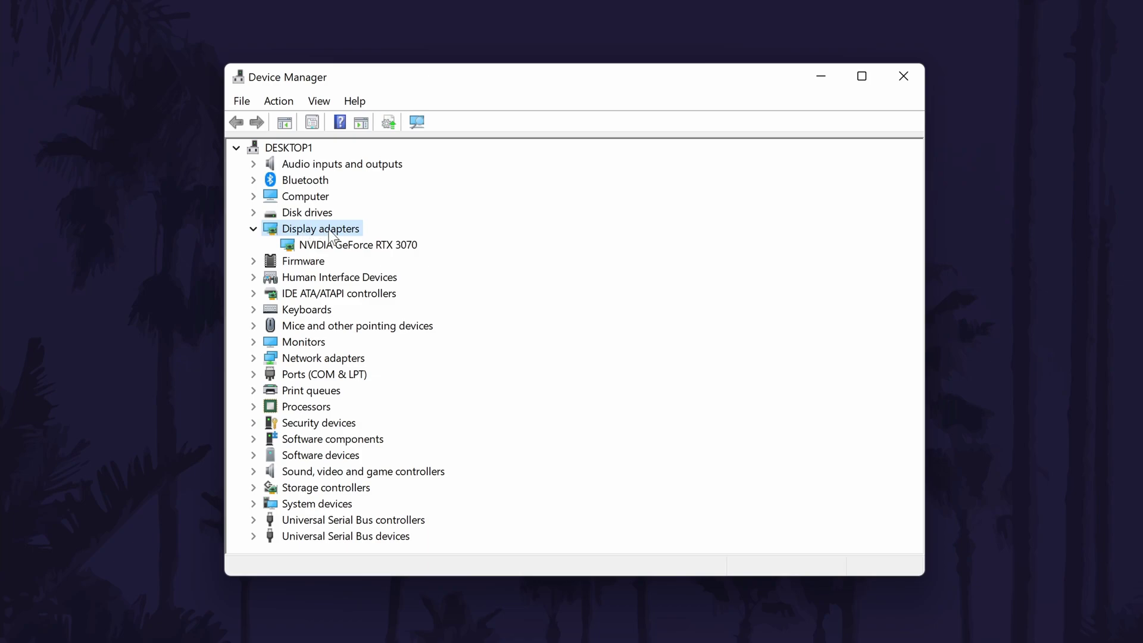
click(362, 249)
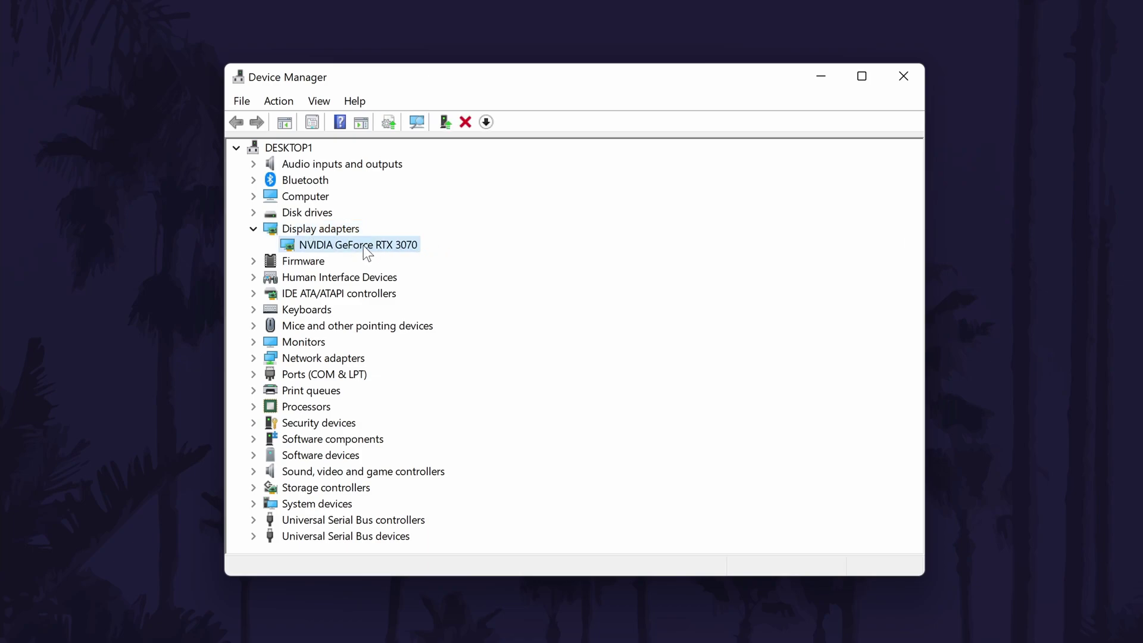
Step: Show the RTX 3070's Driver tab, highlighting date 05/08/2021, version 30.0.14.7168 and signer
double_click(382, 245)
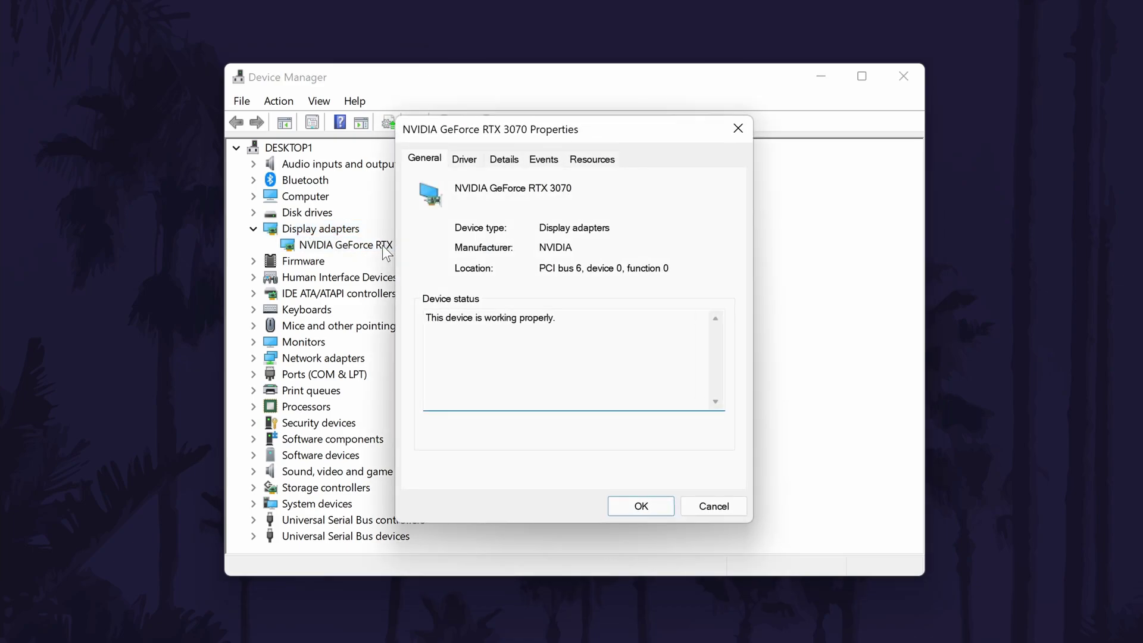
click(469, 163)
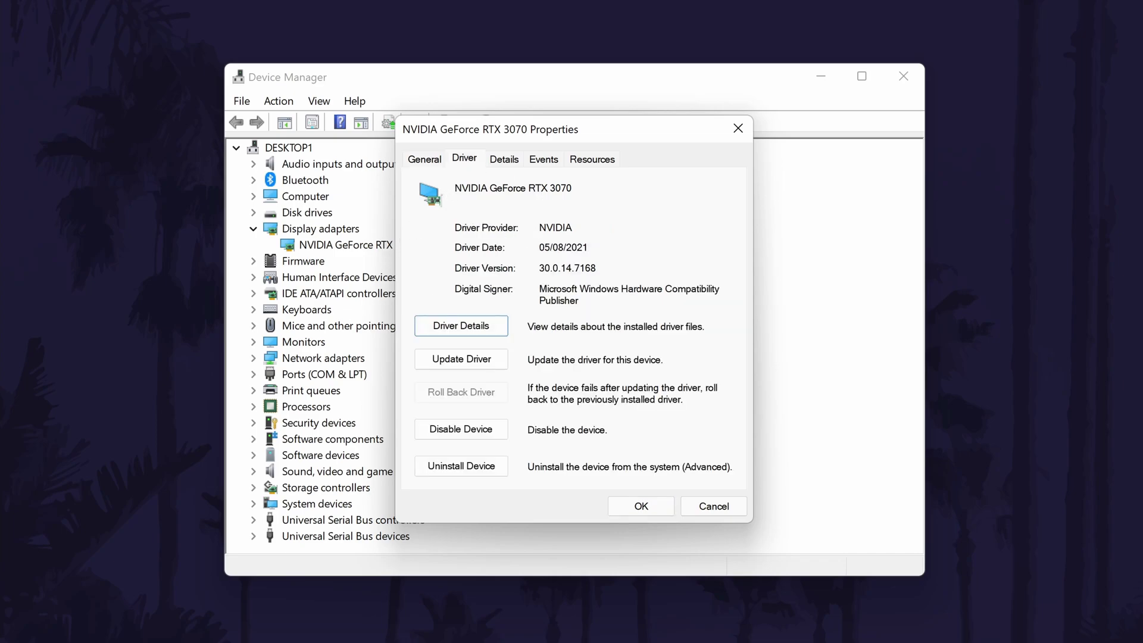
key(Tab)
key(Tab)
double_click(593, 268)
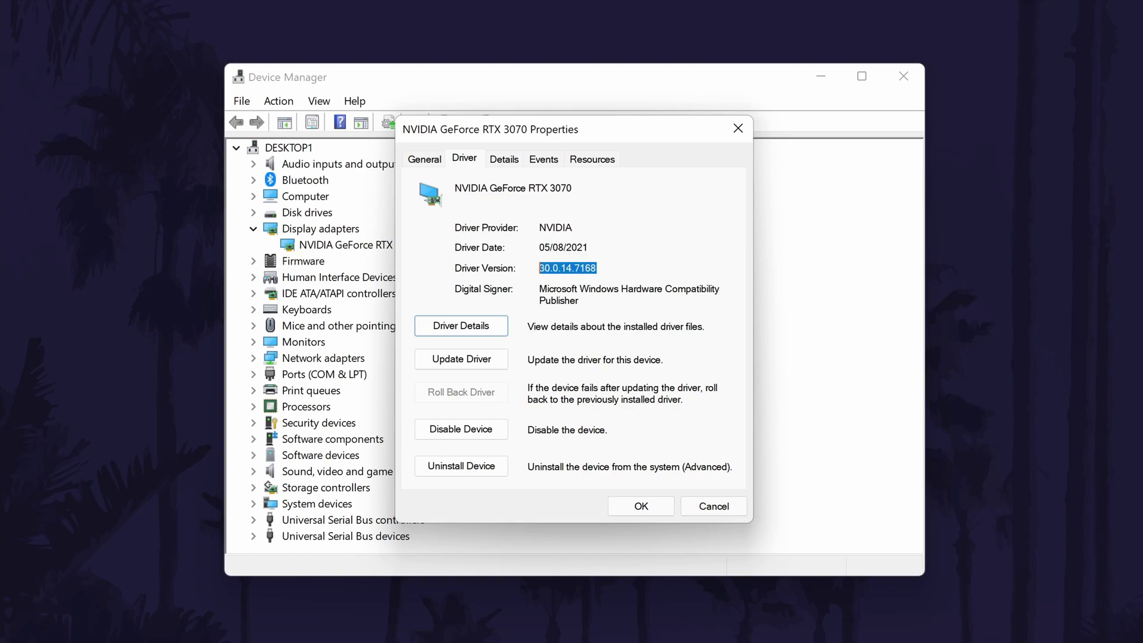
click(588, 247)
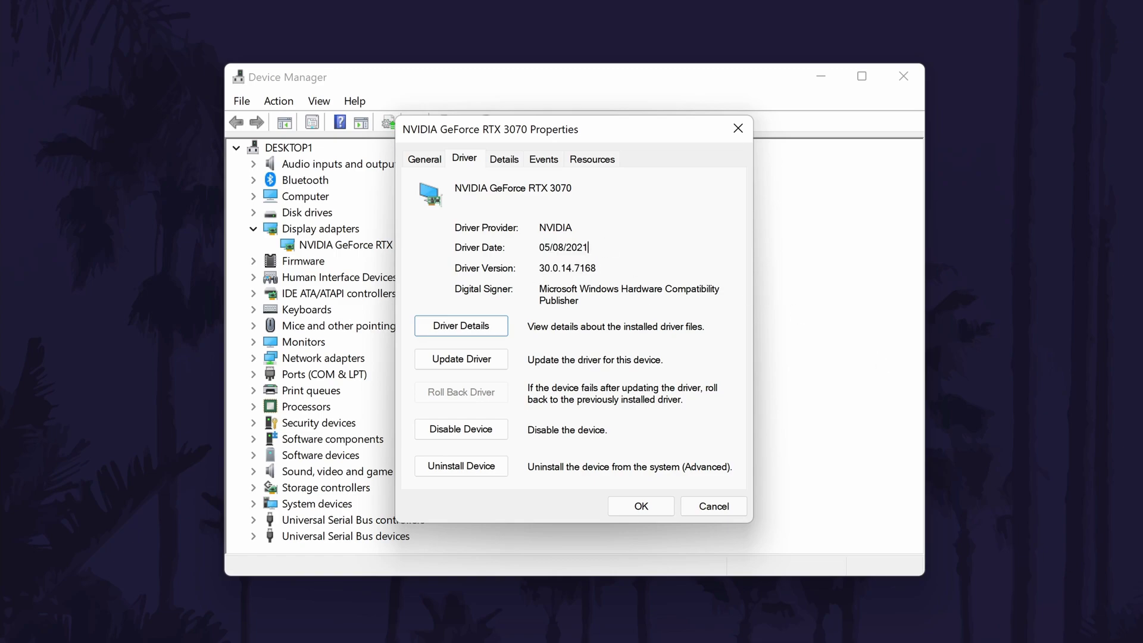
click(726, 284)
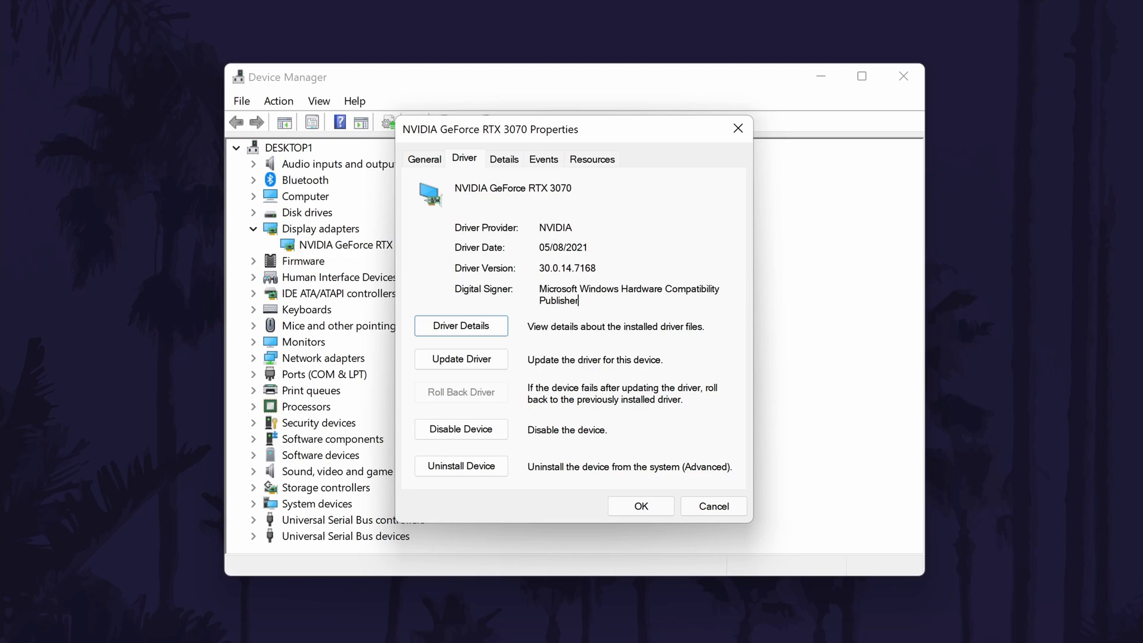